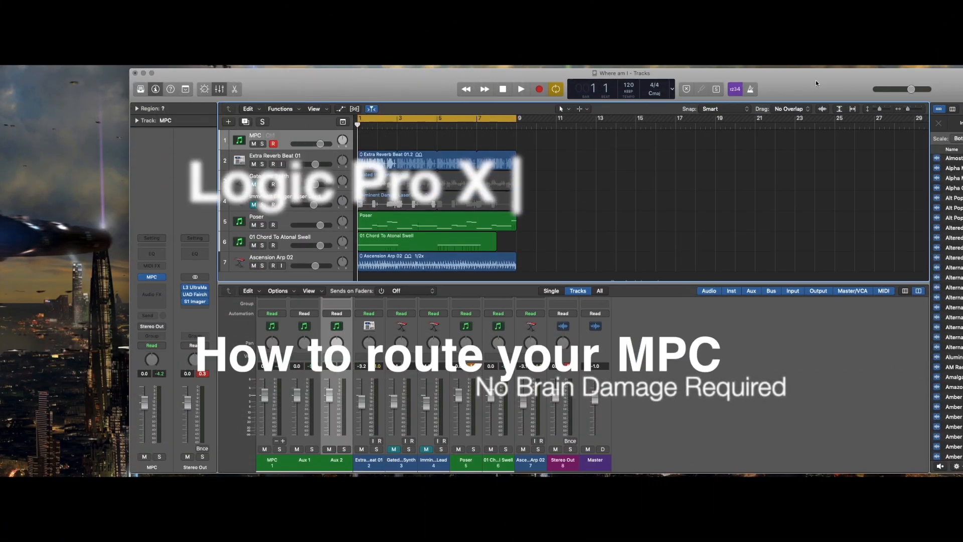
Nudge the Logic window left and make the tracks area taller above the mixer.
left_click_drag(816, 80, 767, 80)
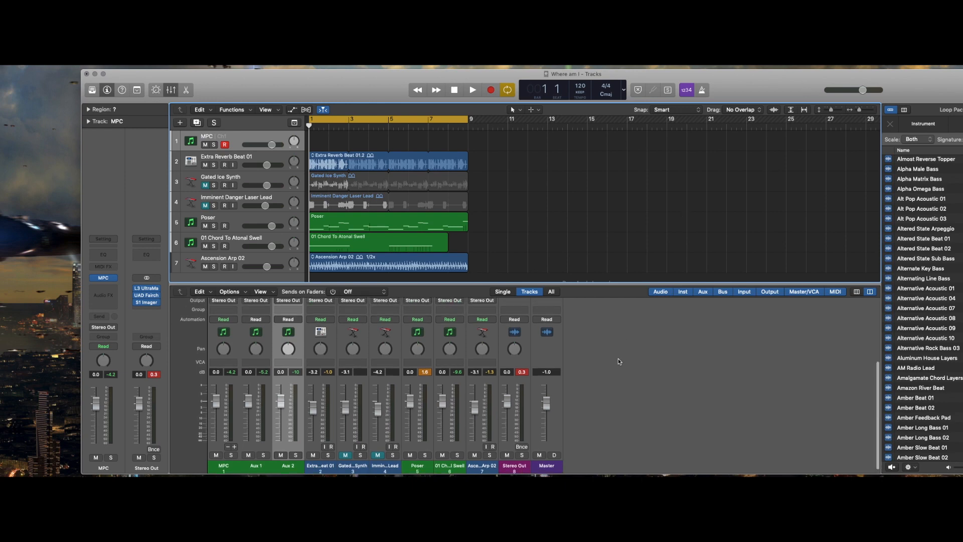
scroll(618, 358, "up", 5)
scroll(618, 358, "down", 5)
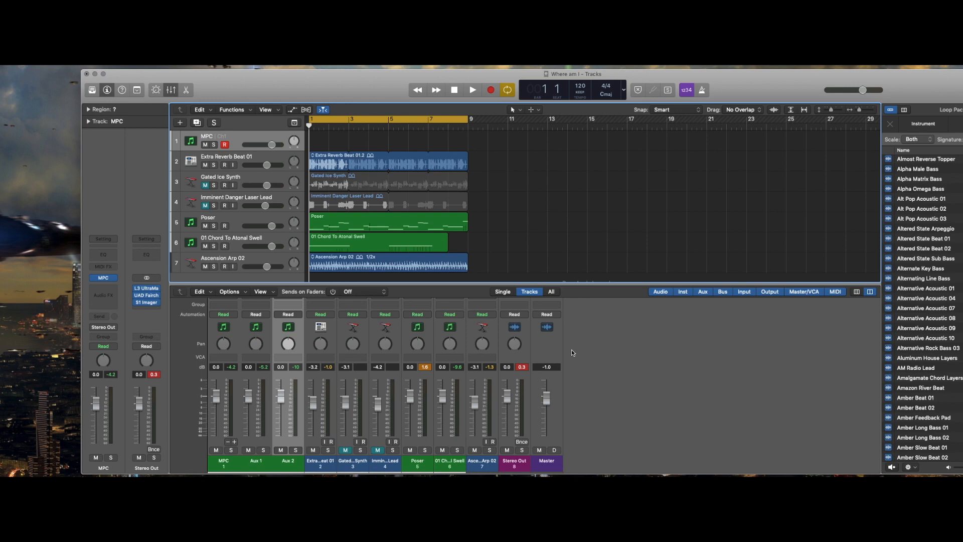
scroll(571, 350, "up", 5)
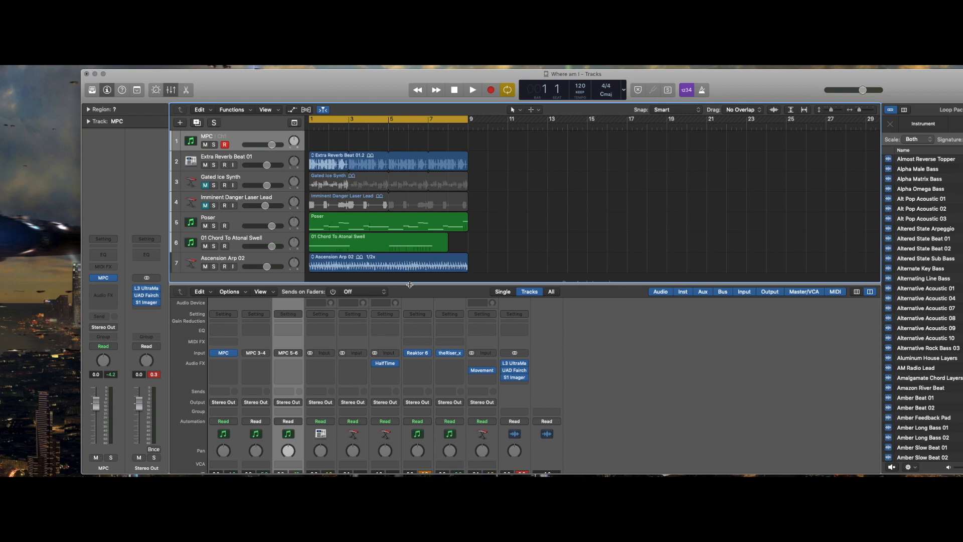
mouse_move(409, 284)
left_mouse_down()
mouse_move(414, 322)
mouse_move(414, 301)
left_mouse_up()
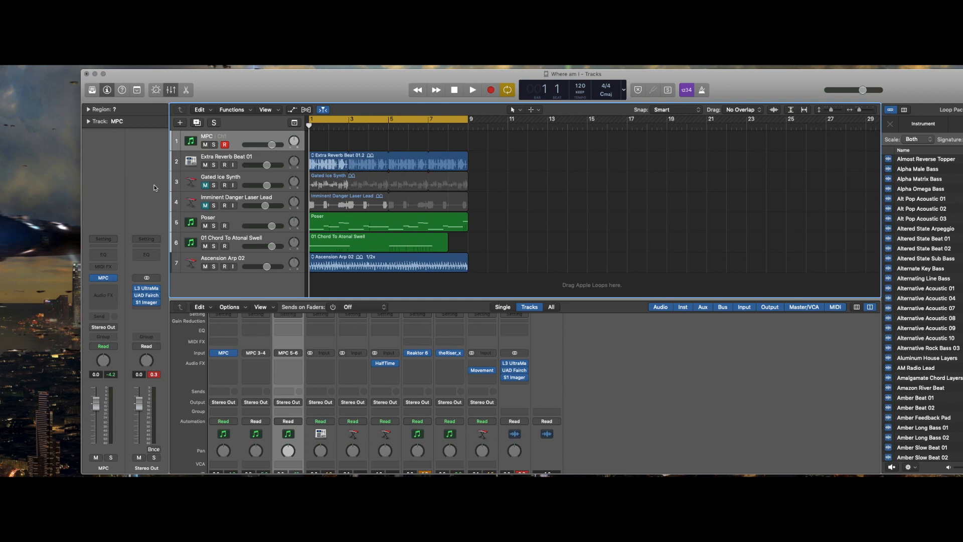
scroll(238, 348, "up", 2)
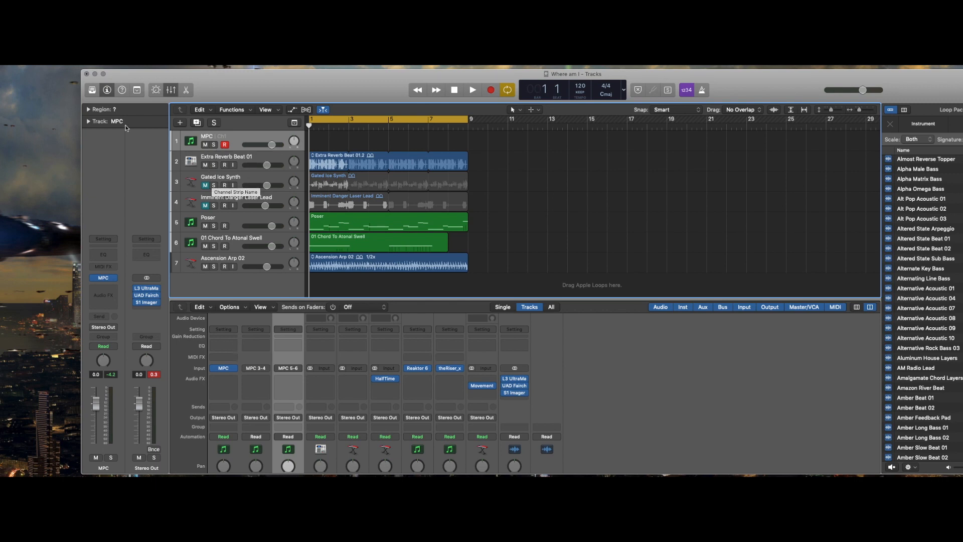
View the MPC plug-in and the instrument list, close both, and bring up the MPC track's options.
left_click(105, 280)
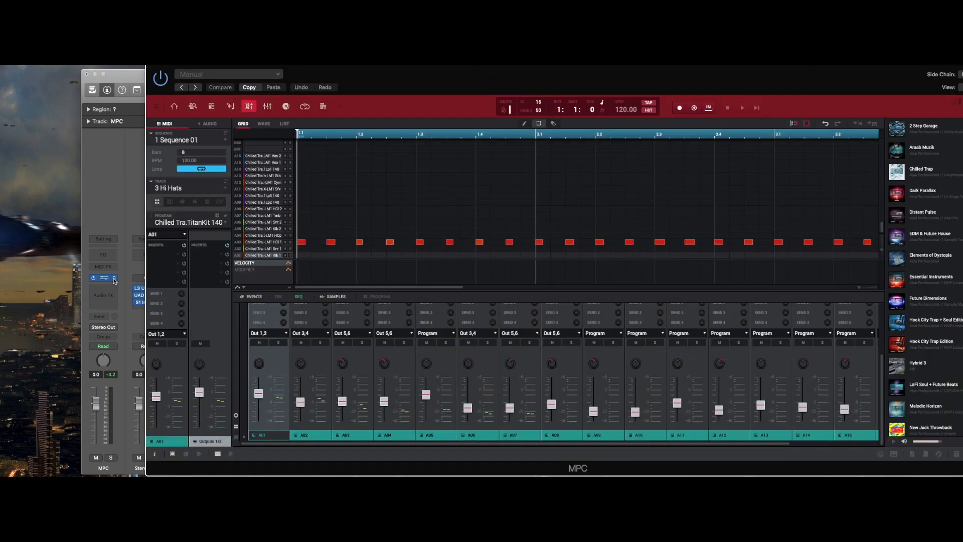
left_click(114, 279)
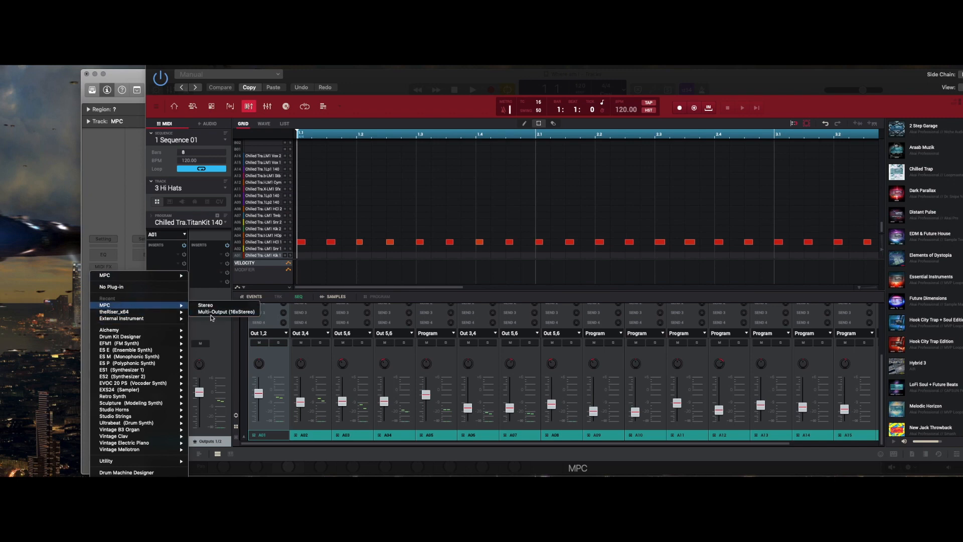
mouse_move(105, 305)
left_click(151, 66)
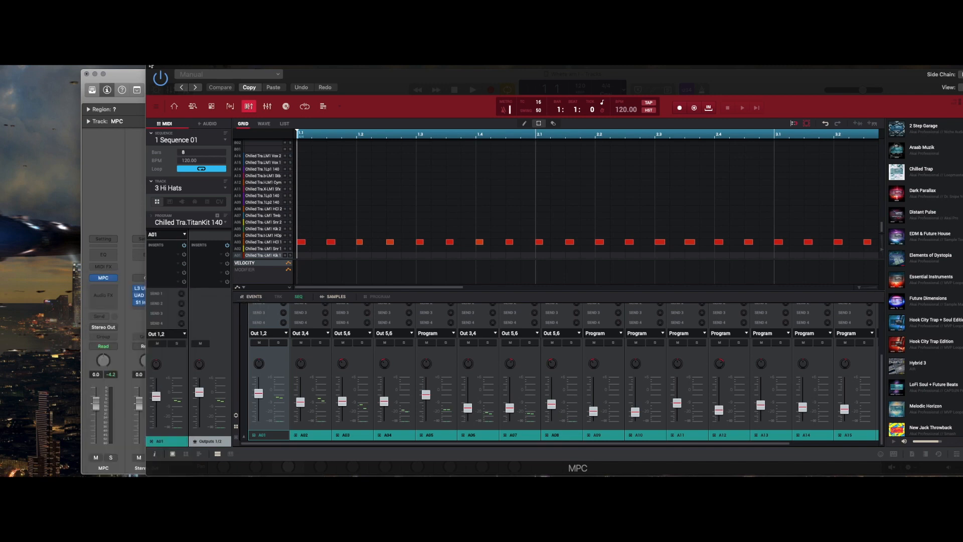
left_click(159, 82)
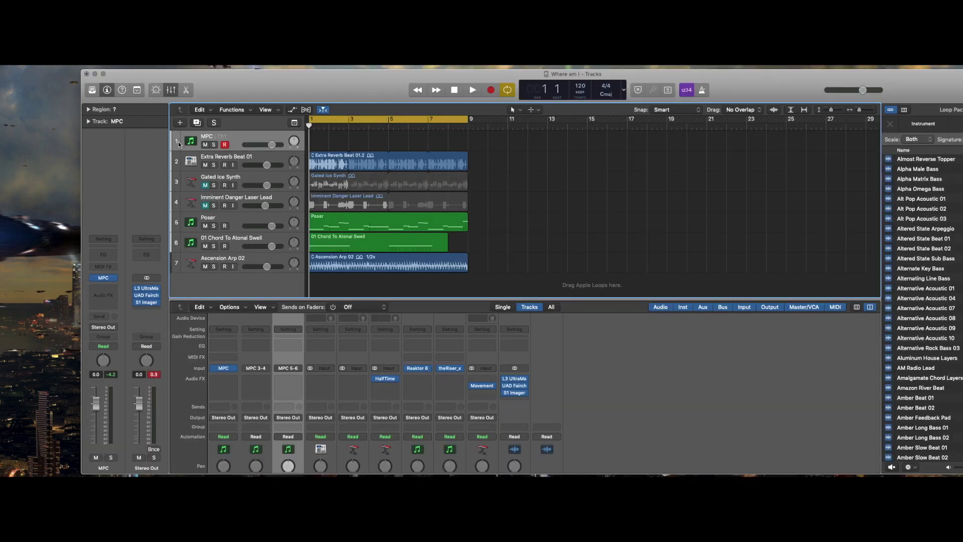
right_click(240, 141)
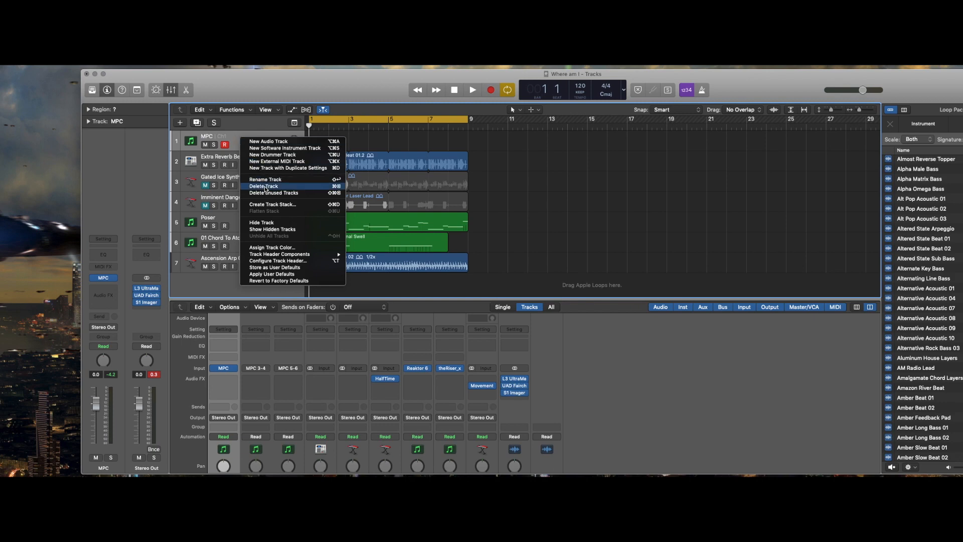
Delete the MPC track, then add a new software instrument track with Option-Command-S.
key("Escape")
key("super+BackSpace")
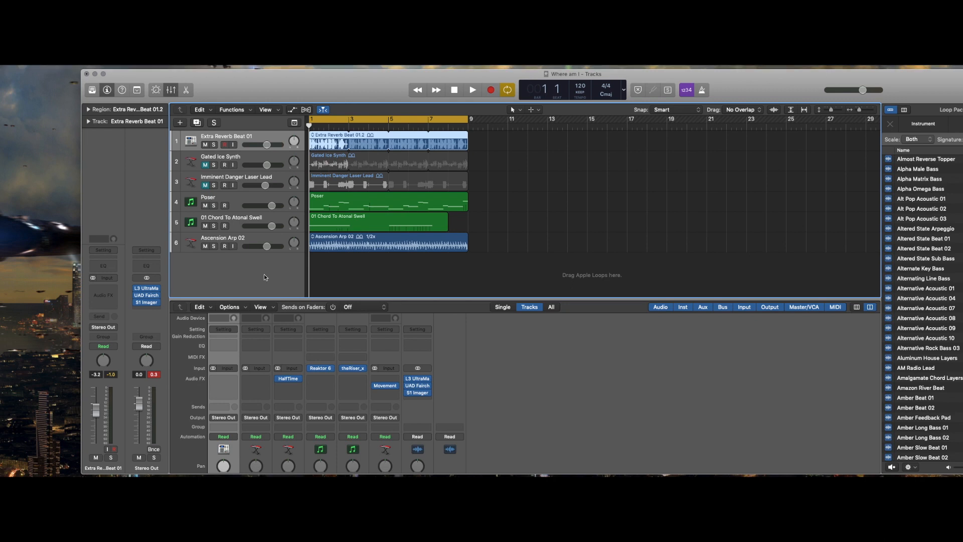
key("alt+super+s")
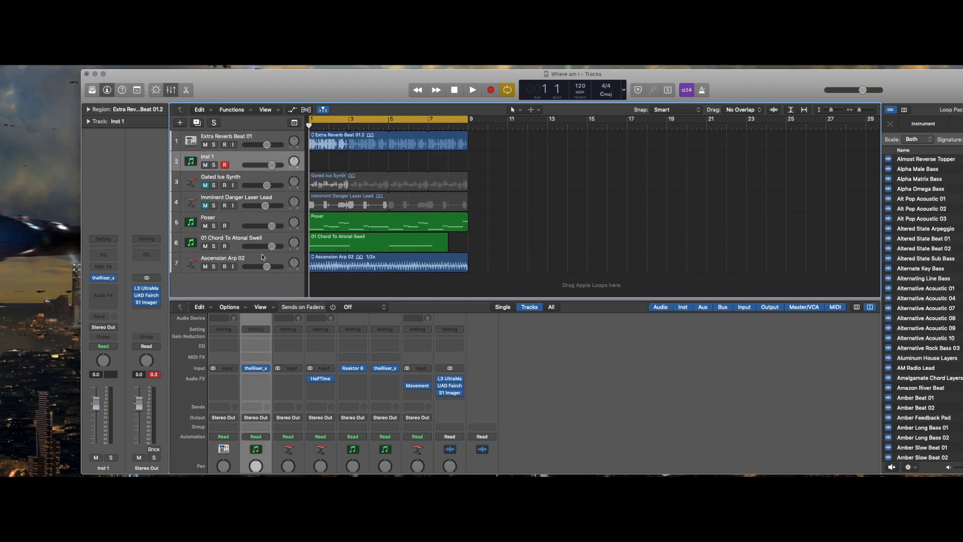
Move Inst 1 to the top and load MPC on it as a Multi-Output (16xStereo) instrument.
left_click_drag(178, 161, 179, 139)
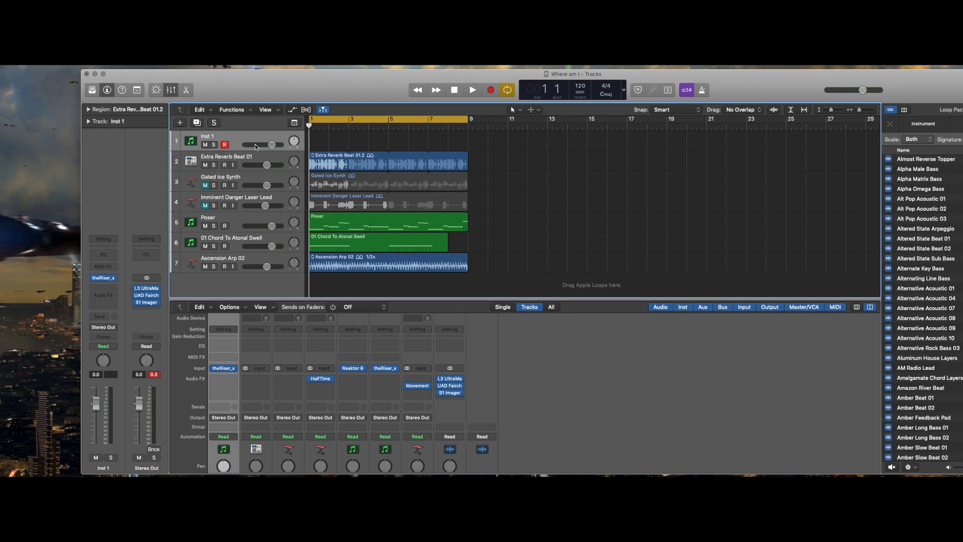
left_click(109, 90)
left_click(107, 91)
left_click(114, 279)
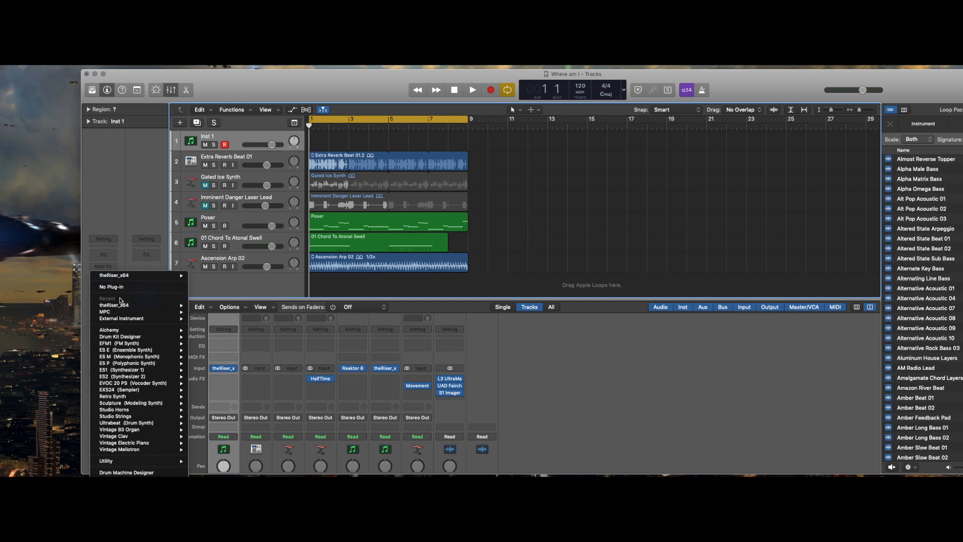
mouse_move(105, 311)
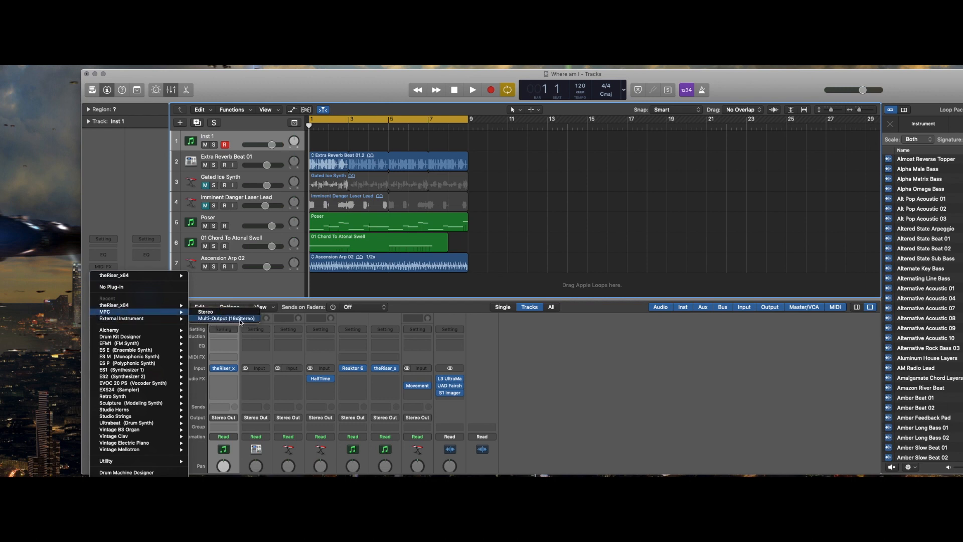
left_click(235, 319)
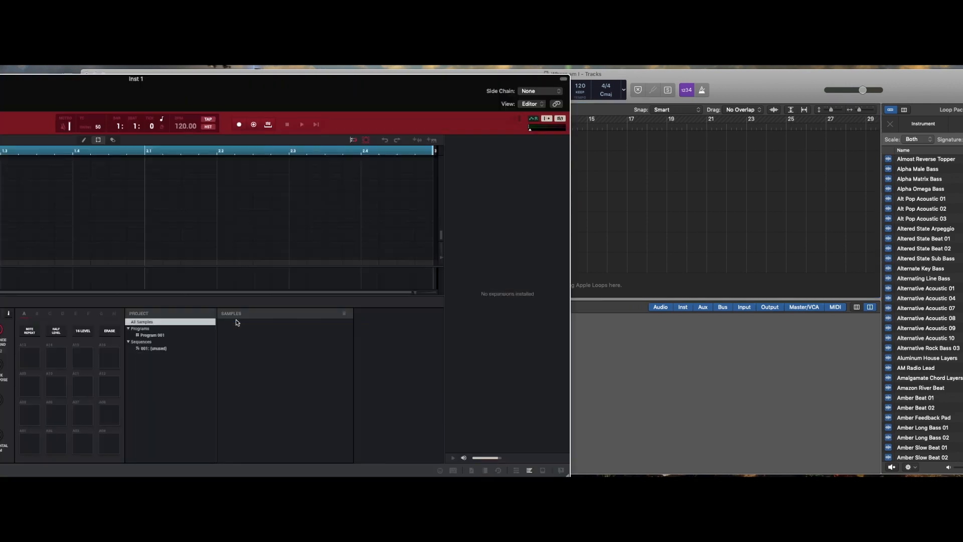
Load the recent Chilled Trap TitanKit 140 project via MPC's File > Load Recent, then close the plug-in.
left_click_drag(94, 79, 437, 79)
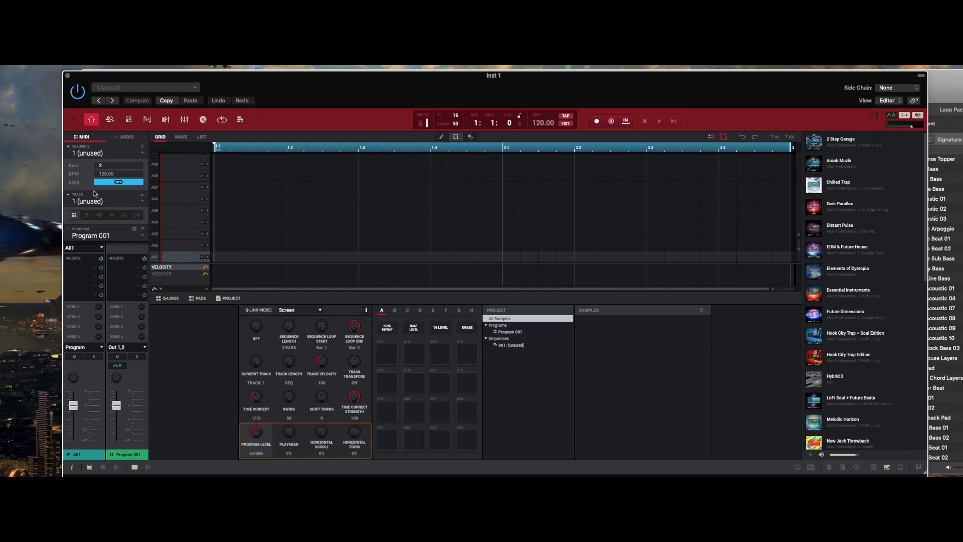
left_click(73, 118)
mouse_move(82, 131)
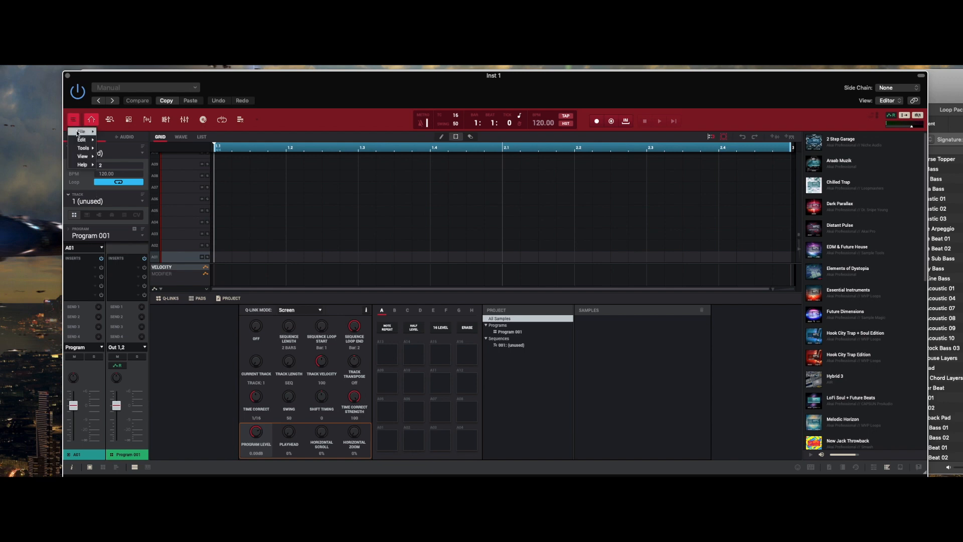
mouse_move(121, 153)
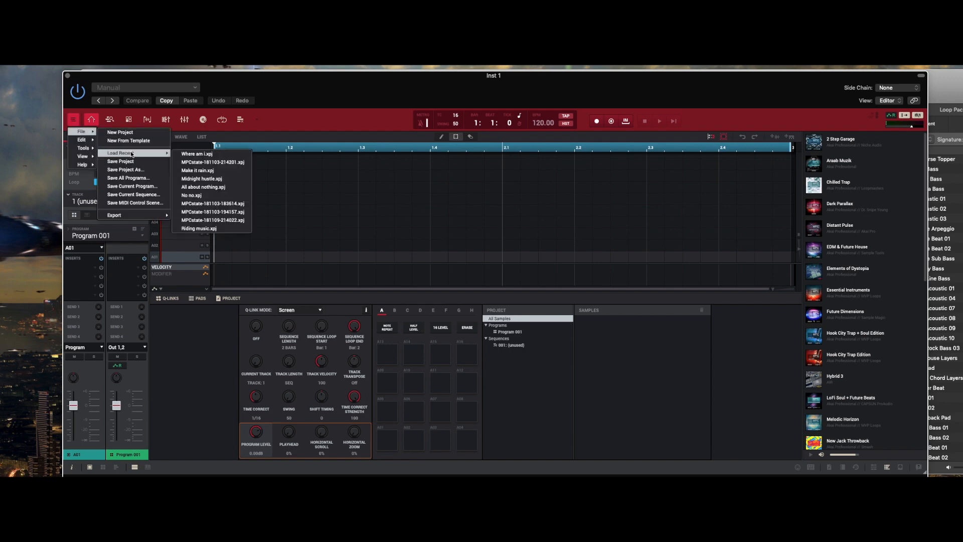
left_click(197, 154)
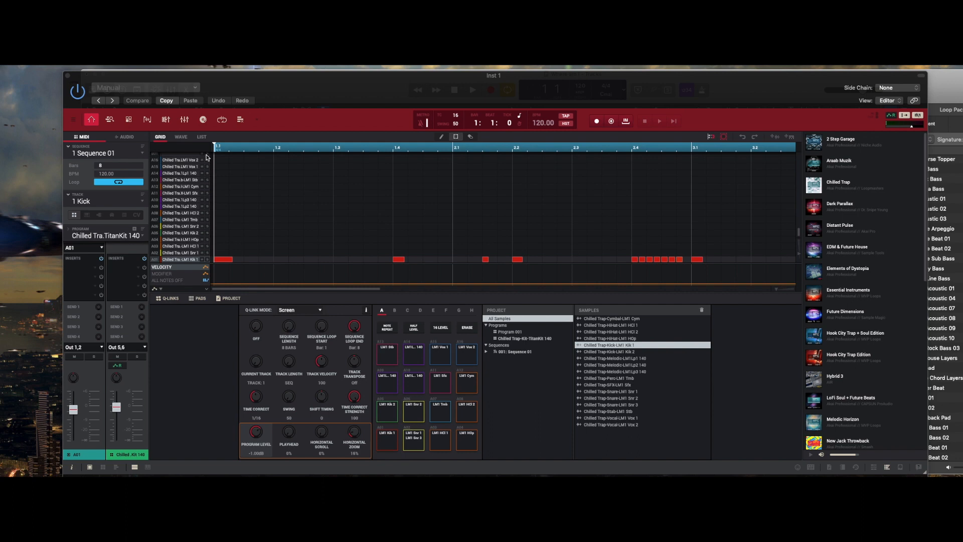
left_click(75, 121)
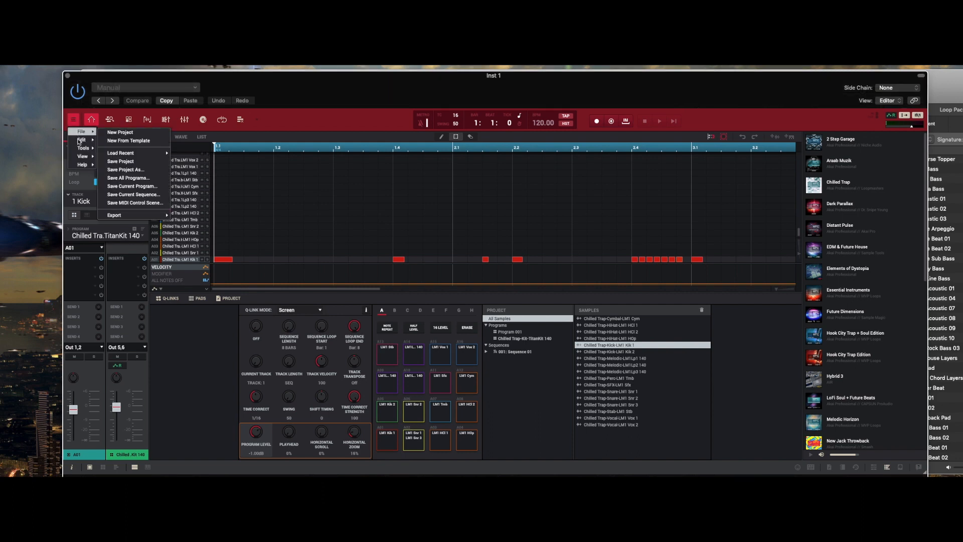
mouse_move(82, 132)
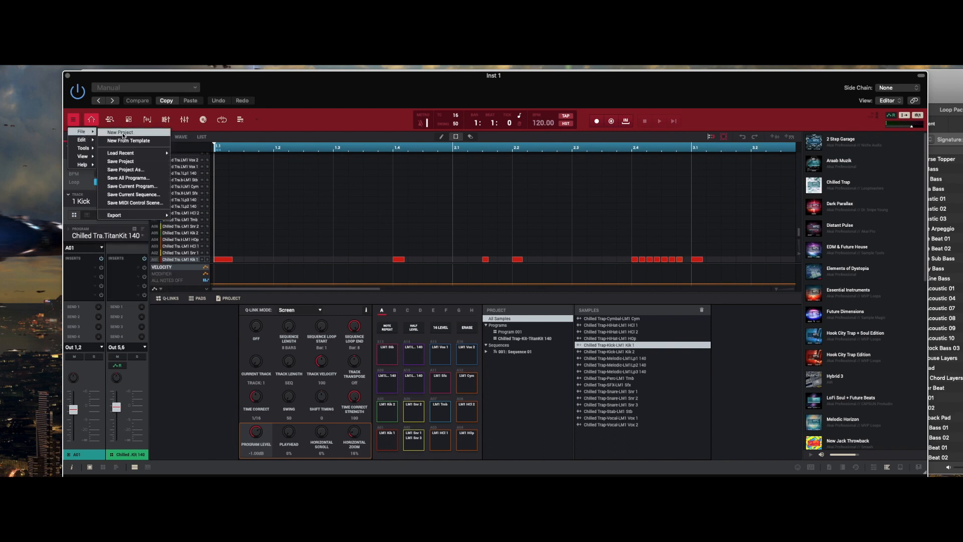
mouse_move(120, 152)
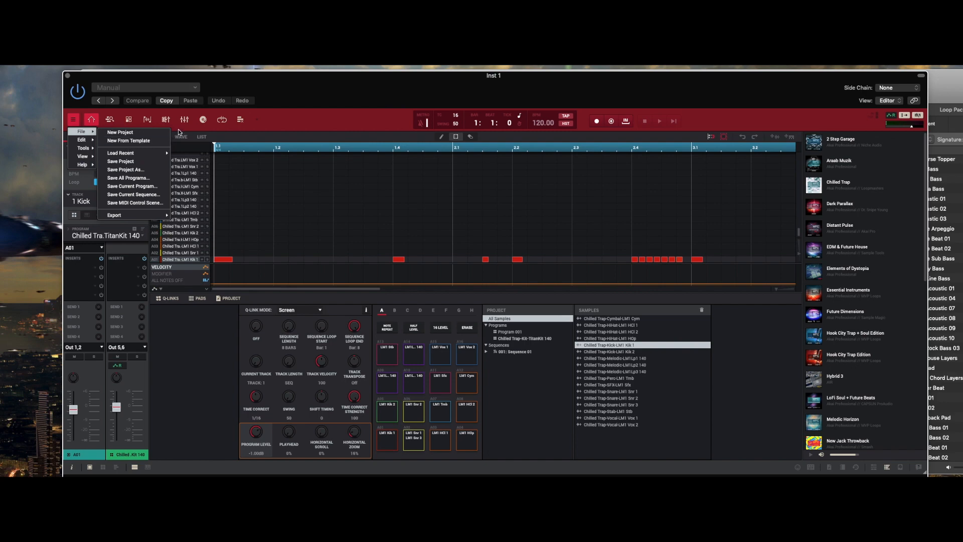
left_click(267, 128)
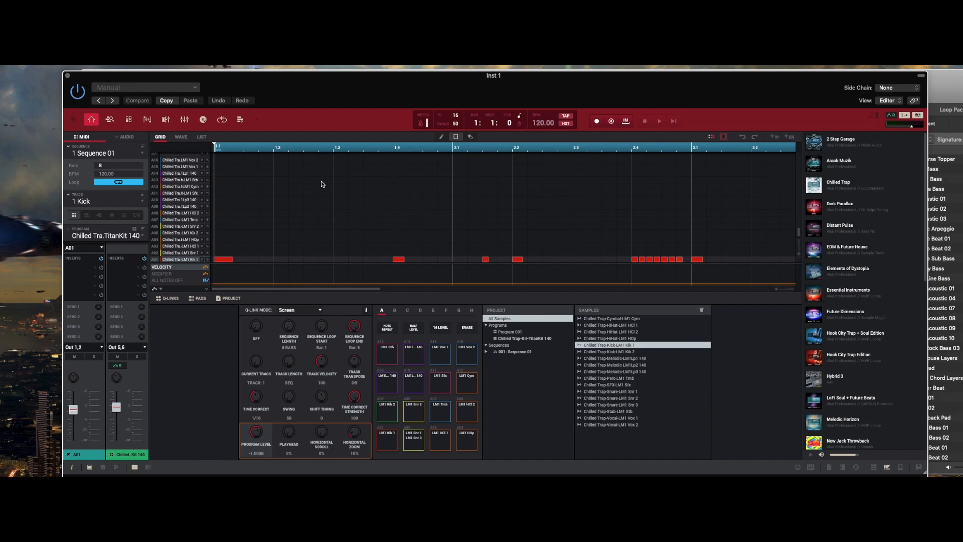
left_click(67, 76)
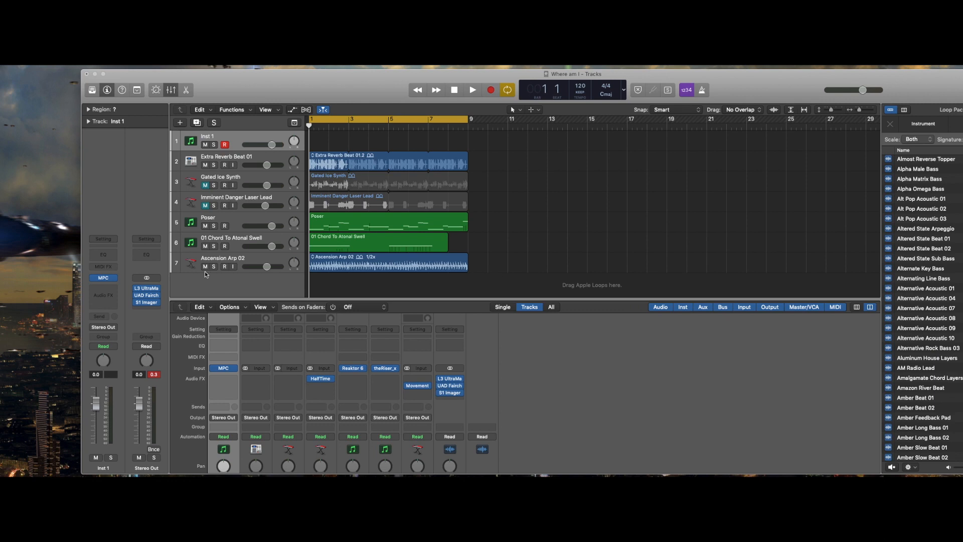
scroll(220, 411, "down", 5)
scroll(219, 410, "down", 3)
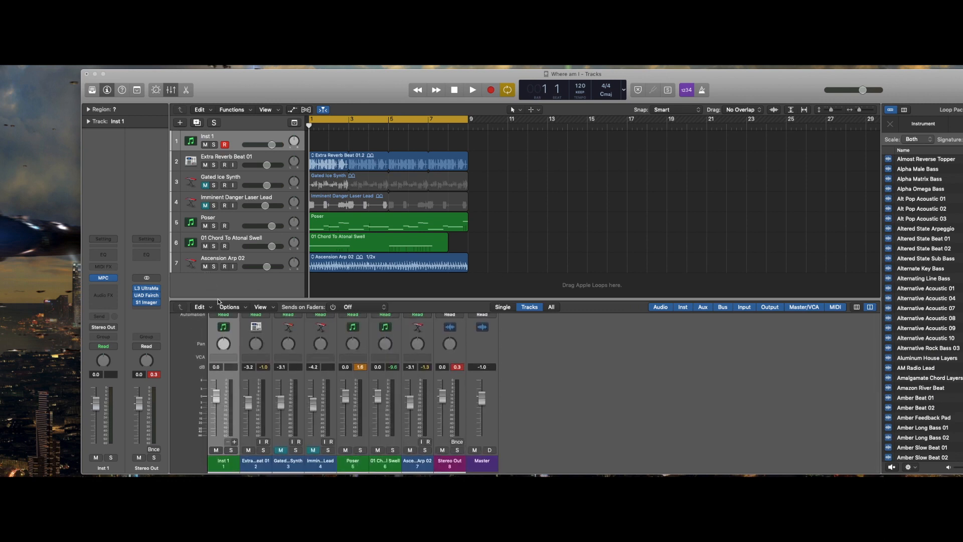
Expand the mixer to its input/output rows and add Aux 1 fed by MPC outputs 3-4.
left_click_drag(218, 299, 235, 200)
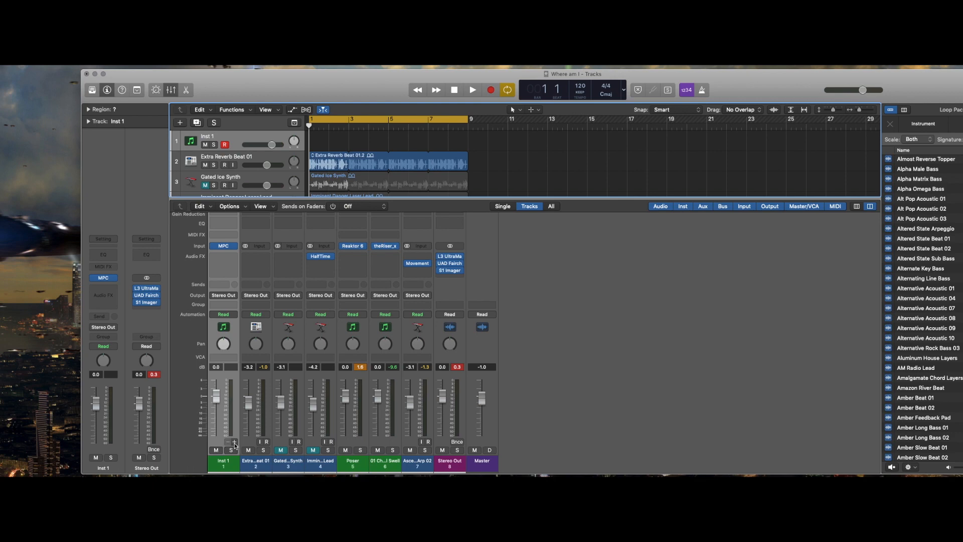
left_click(234, 443)
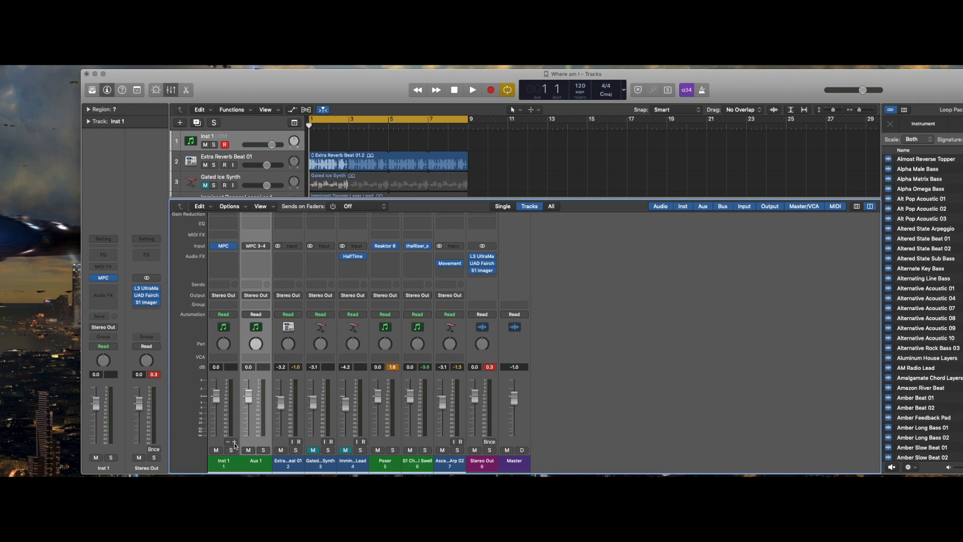
Add Aux 2 fed by MPC outputs 5-6 and reopen the Inst 1 MPC plug-in window.
left_click(235, 445)
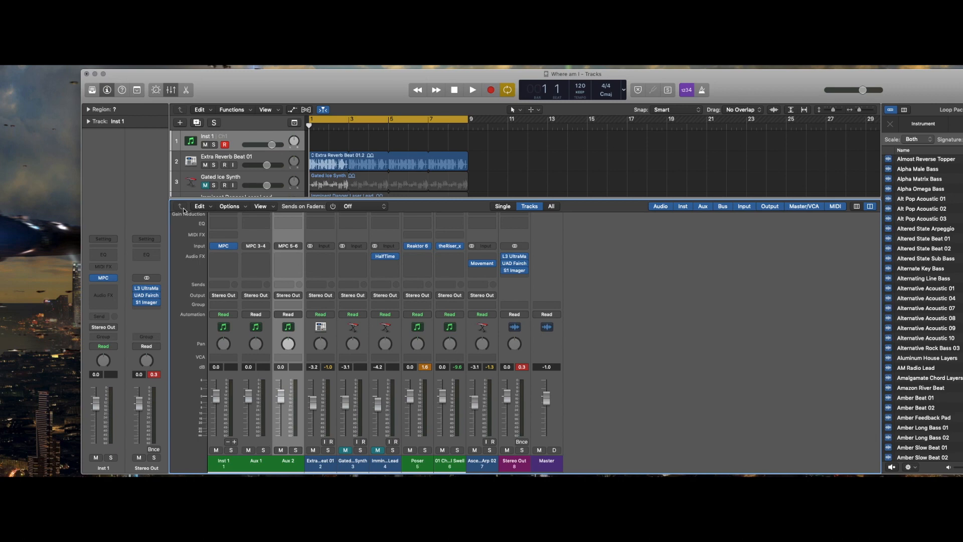
mouse_move(103, 278)
left_click(104, 280)
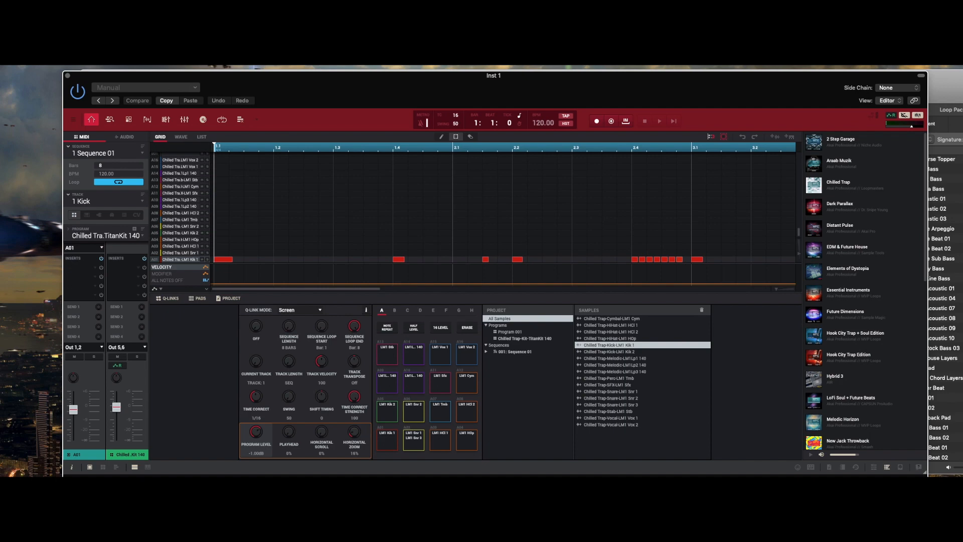
Switch MPC's lower panel to the pad mixer channel strips.
left_click(167, 120)
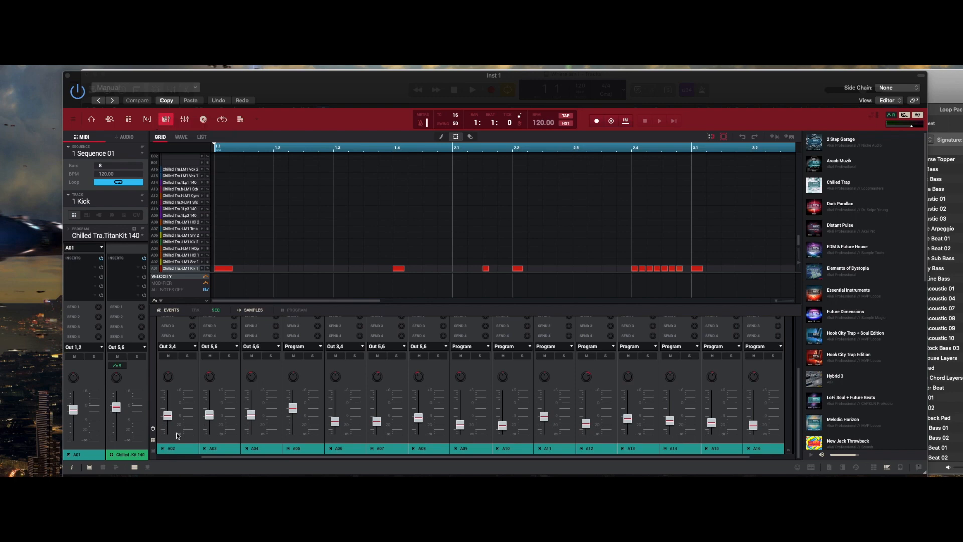
scroll(177, 440, "left", 2)
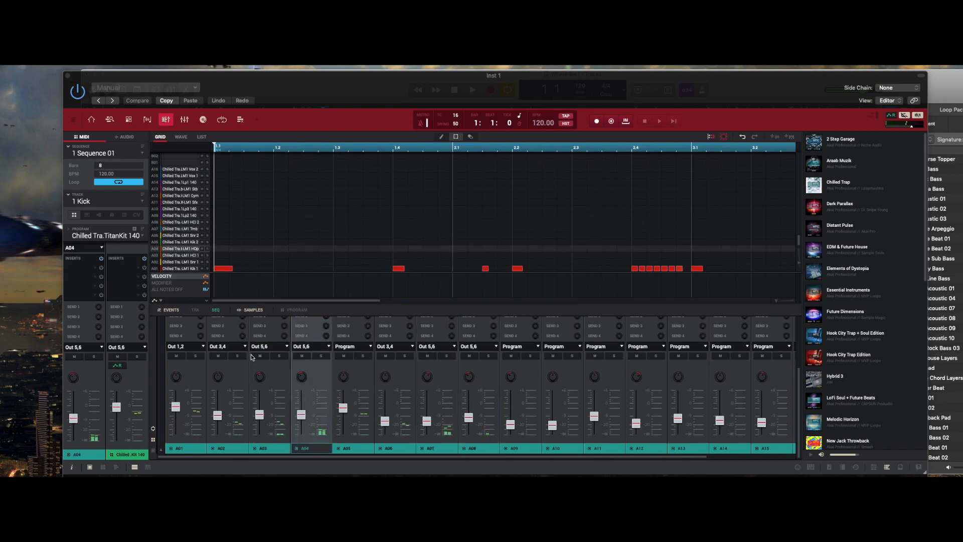
Select pad A03's strip to check its output, then close the MPC plug-in window.
left_click(252, 357)
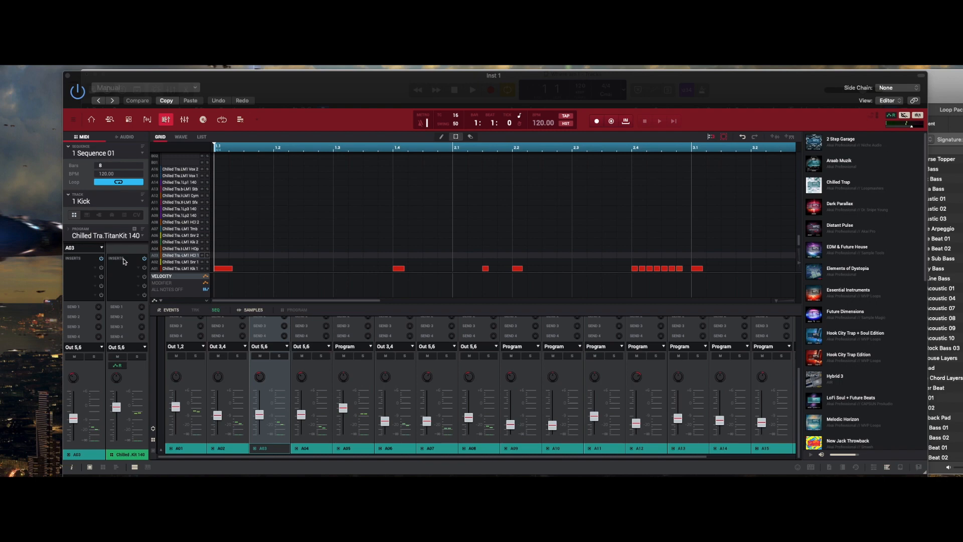
left_click_drag(294, 98, 287, 91)
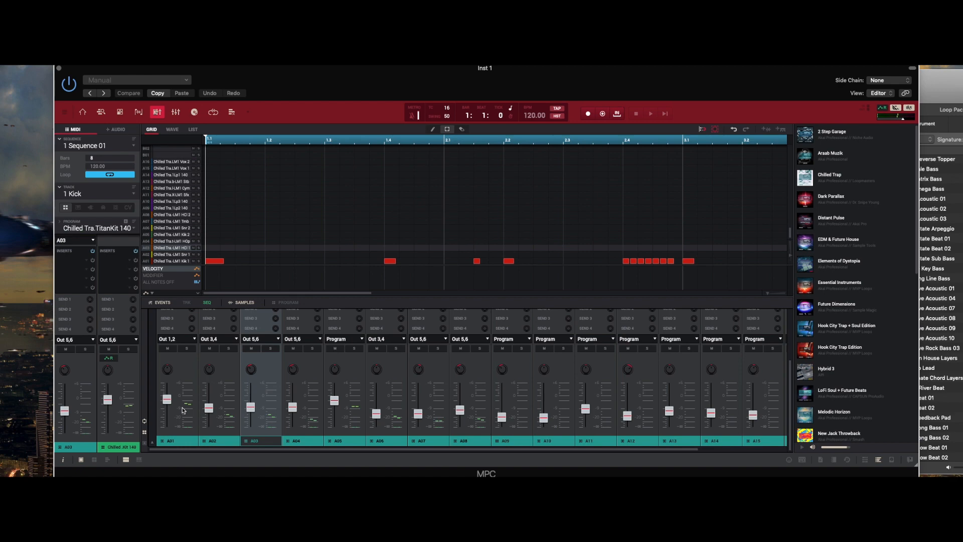
left_click(59, 69)
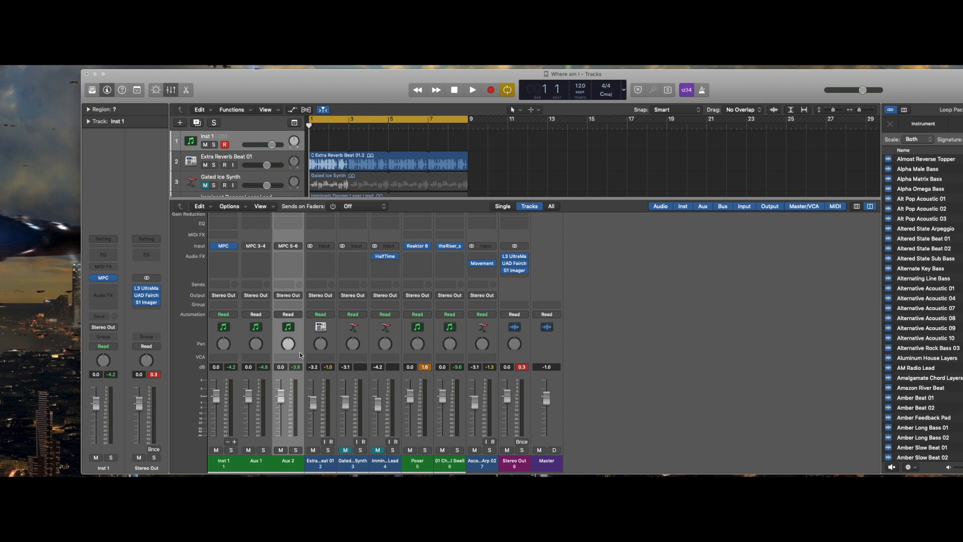
scroll(300, 354, "down", 2)
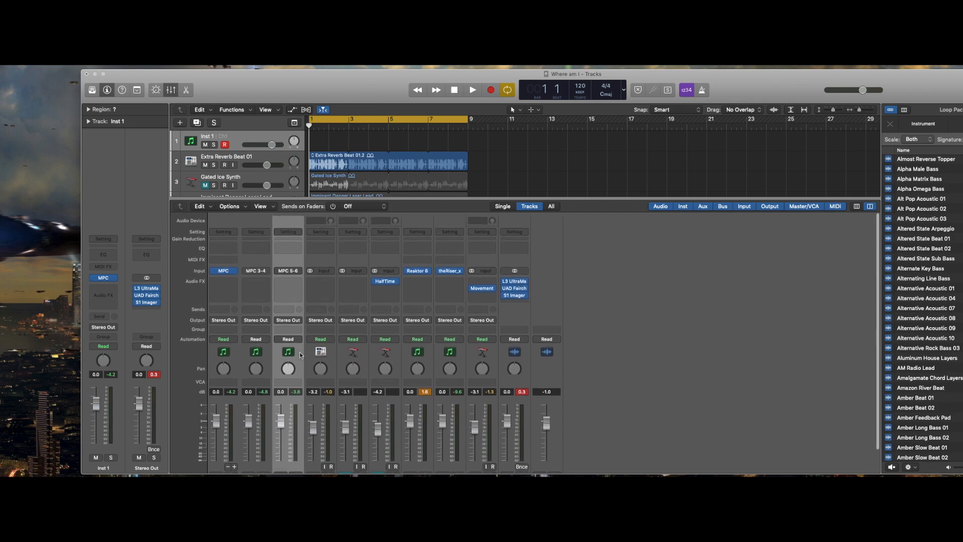
scroll(301, 354, "up", 2)
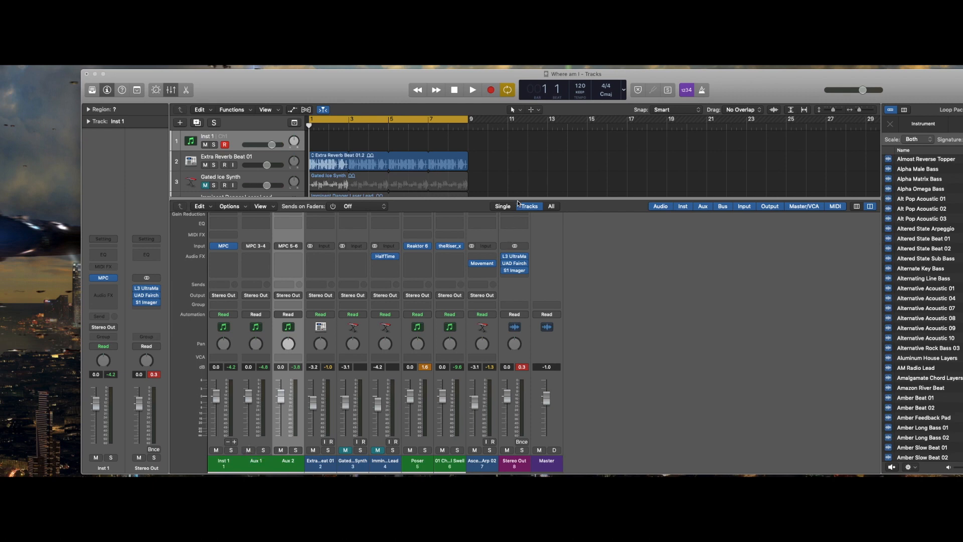
Enlarge the tracks area so all seven tracks show above a shorter mixer.
left_click_drag(518, 199, 520, 287)
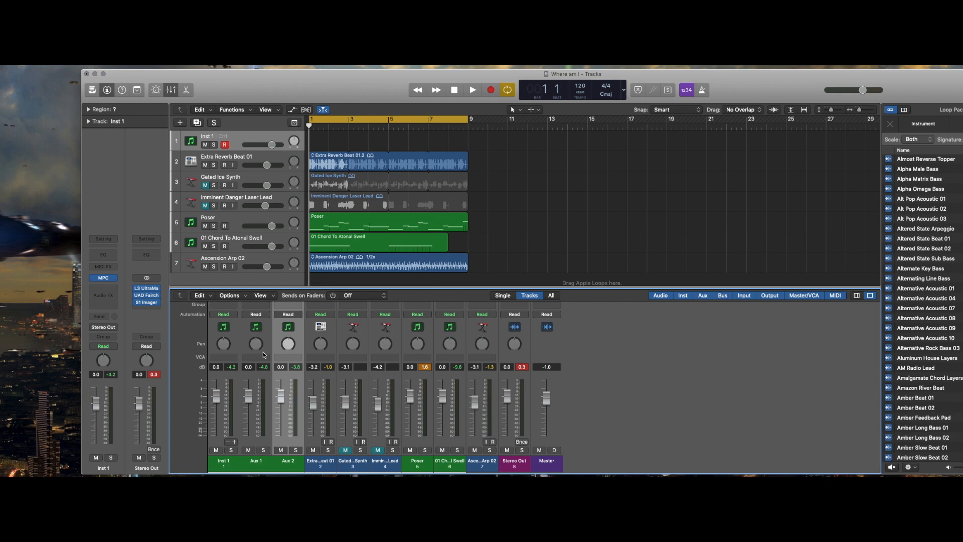
Play the project to meter Inst 1, Aux 1 and Aux 2, then stop and return to the start.
left_click(473, 89)
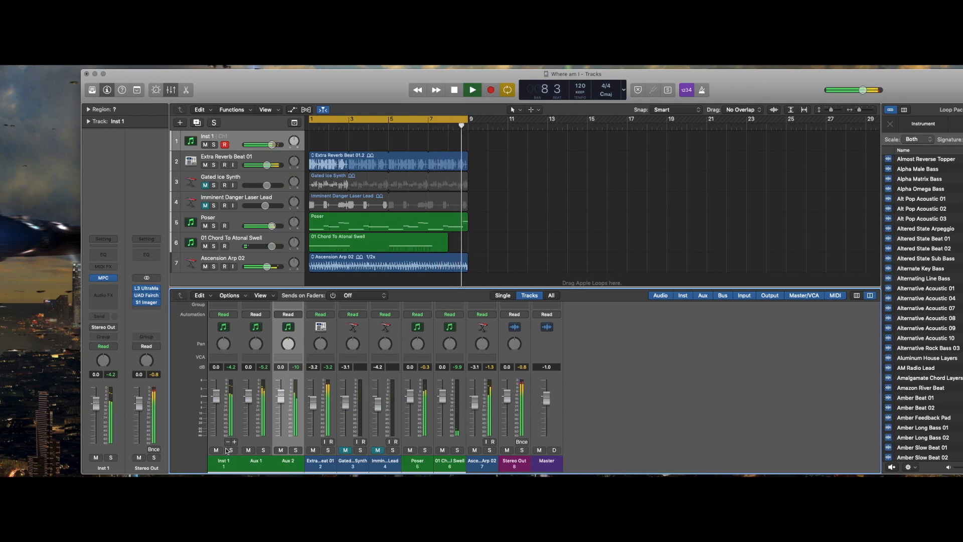
left_click(455, 92)
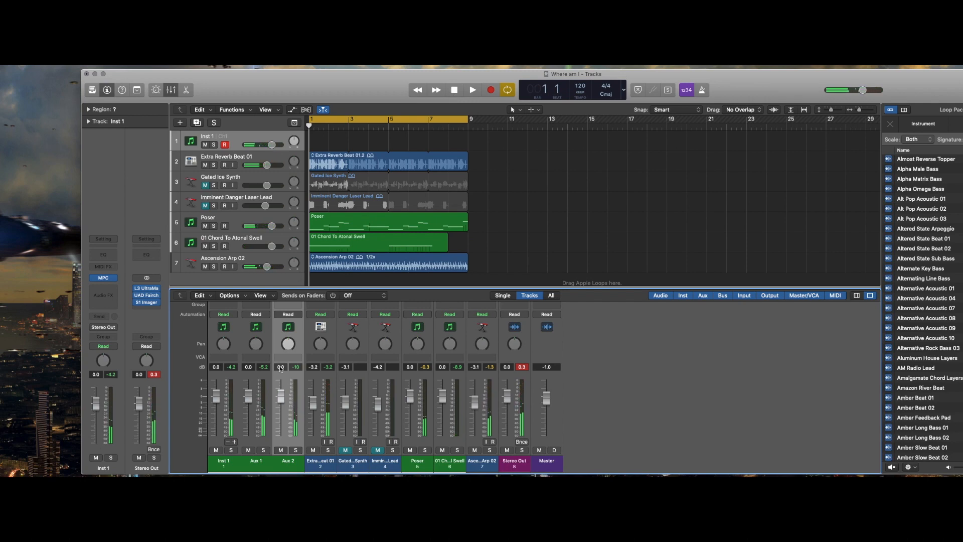
scroll(279, 366, "up", 5)
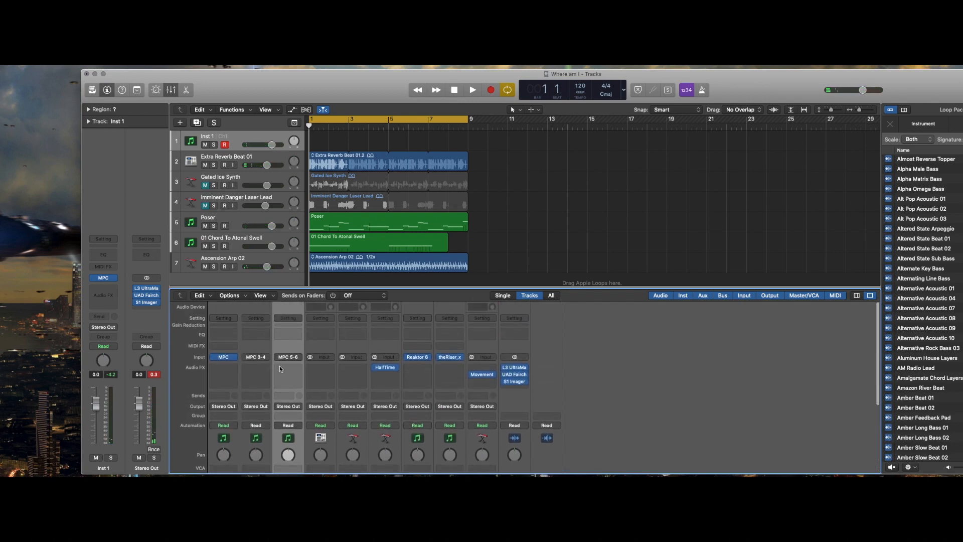
mouse_move(287, 367)
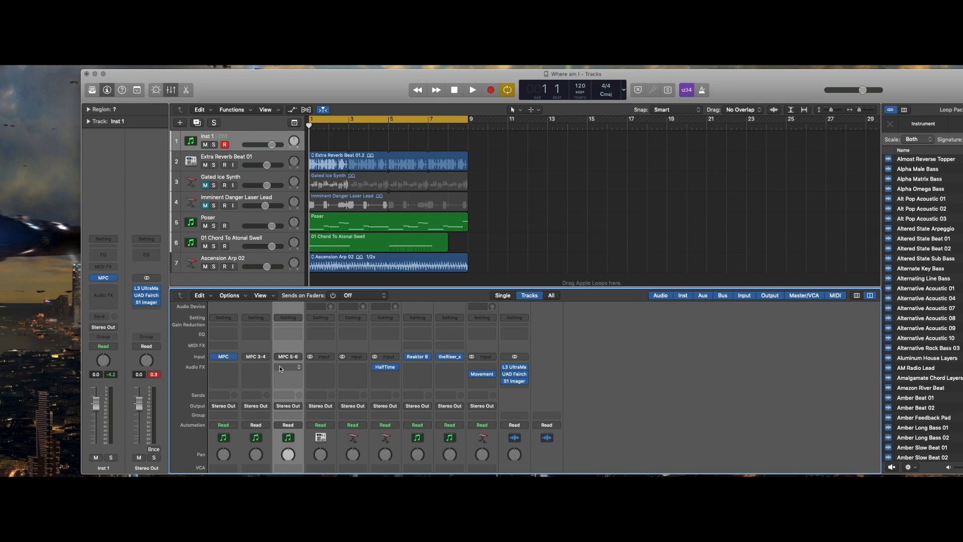
left_click_drag(310, 289, 310, 224)
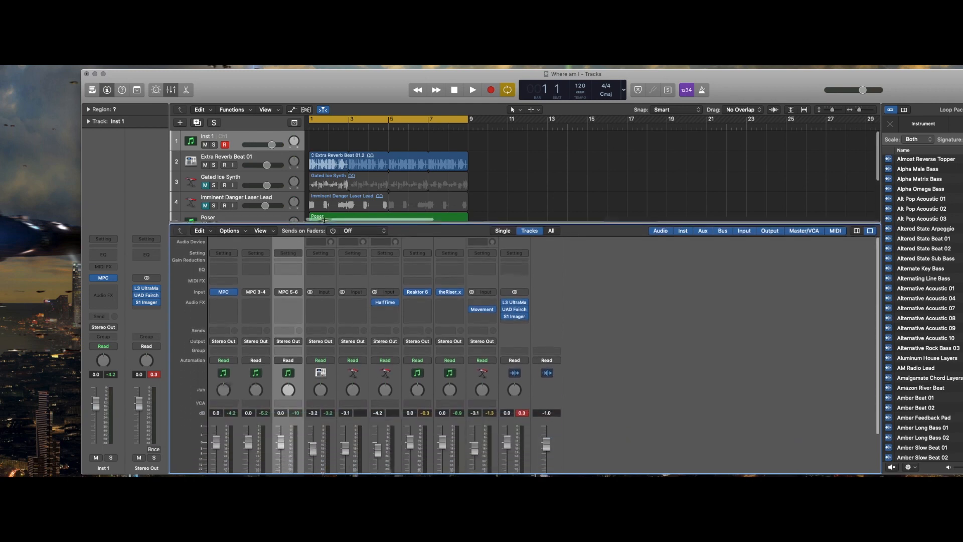
scroll(237, 355, "down", 5)
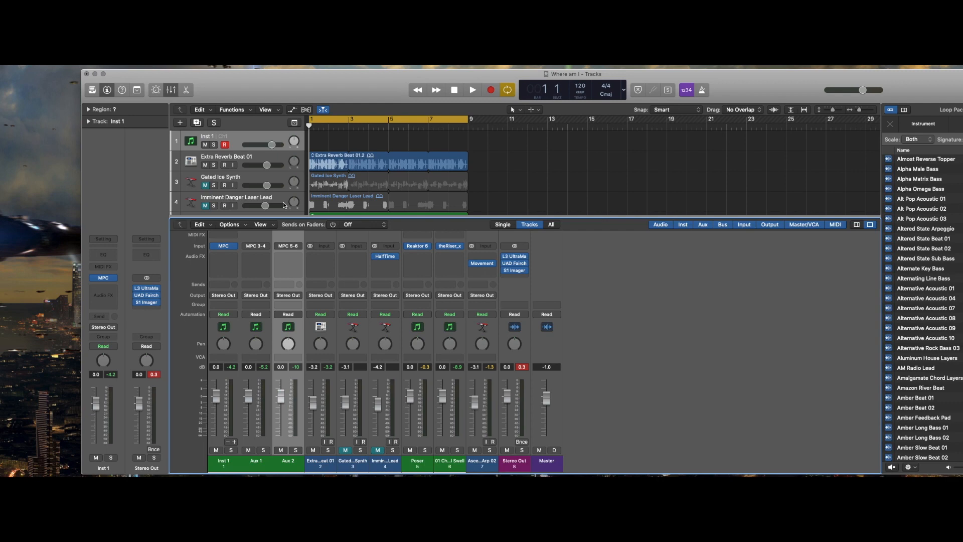
left_click_drag(280, 218, 282, 276)
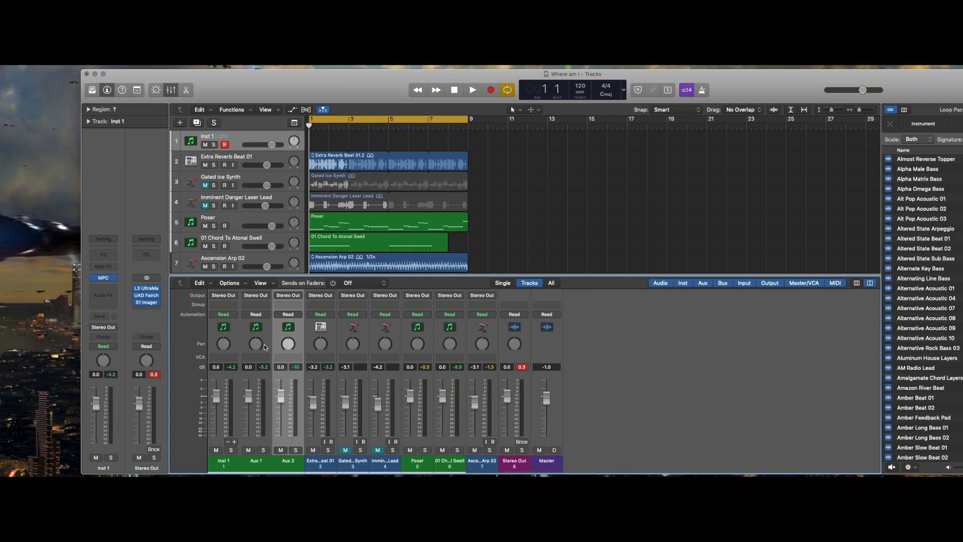
scroll(265, 347, "up", 3)
scroll(266, 346, "down", 3)
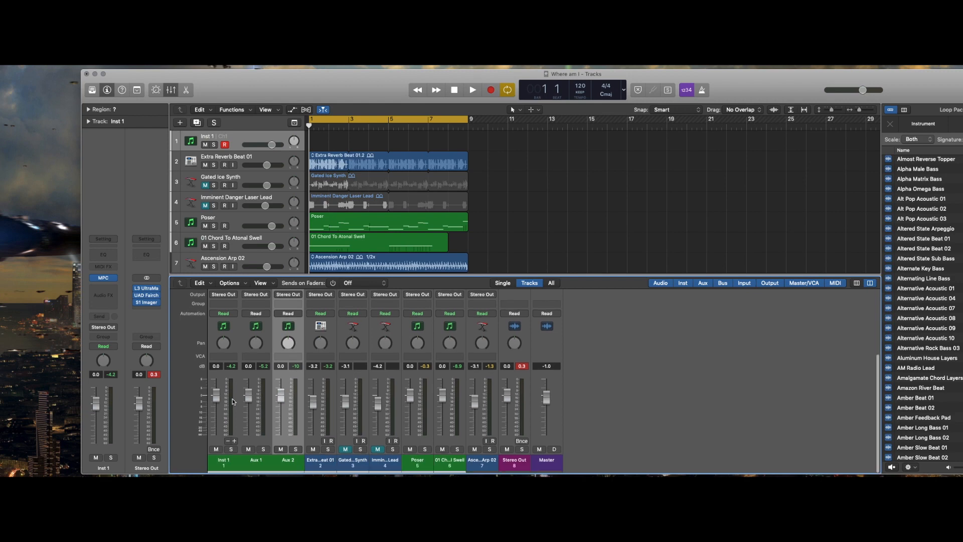
scroll(218, 322, "up", 3)
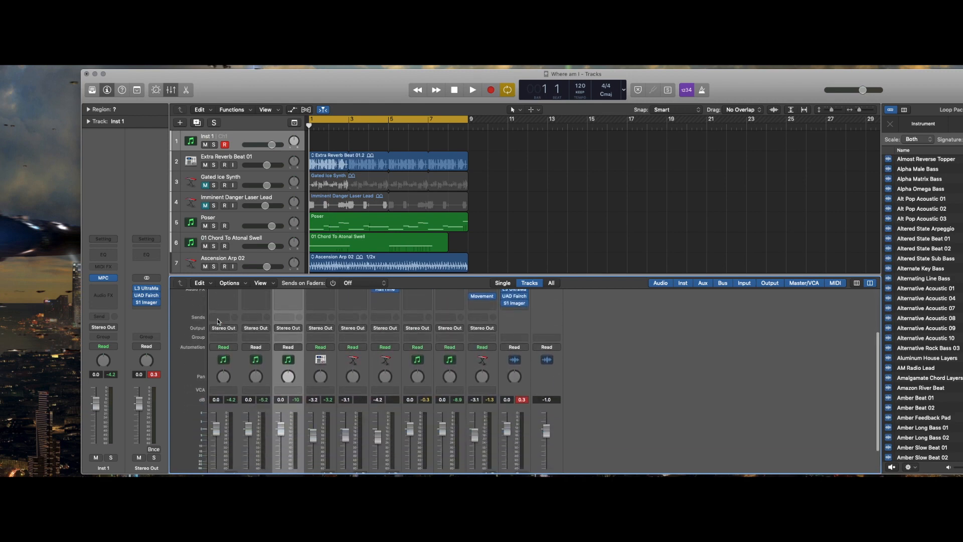
scroll(241, 415, "down", 3)
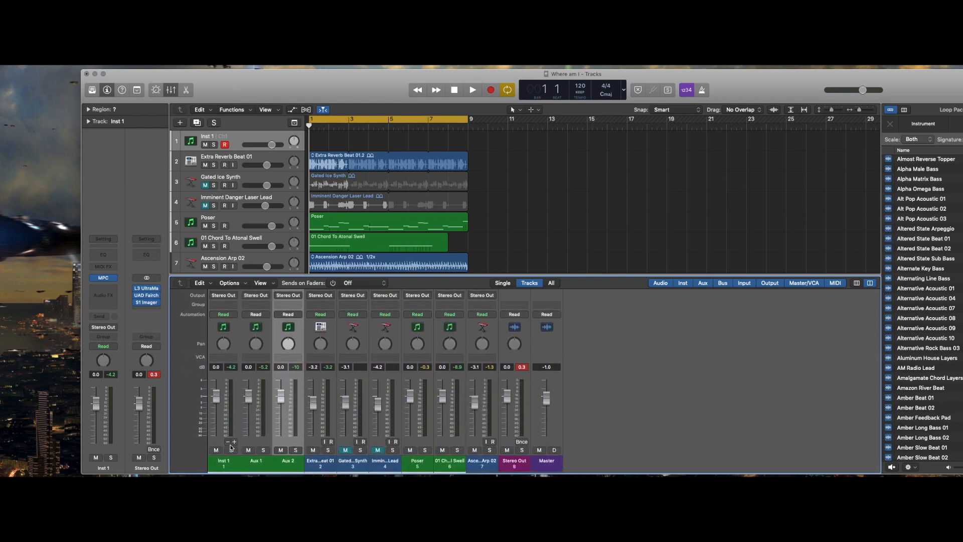